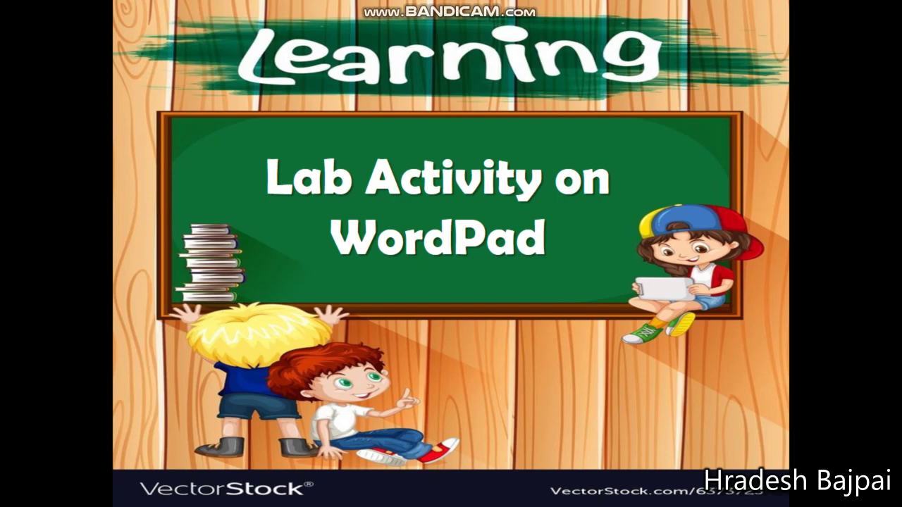
Open the Windows Start menu over the Learning title image.
{"action": "key", "text": "super"}
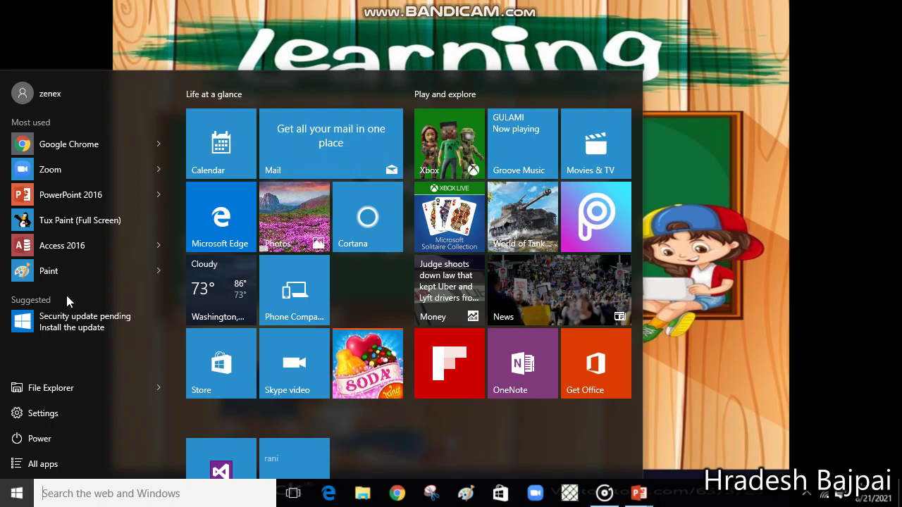
Launch WordPad from the Windows Accessories group in the All apps list.
{"action": "left_click", "coordinate": [28, 464]}
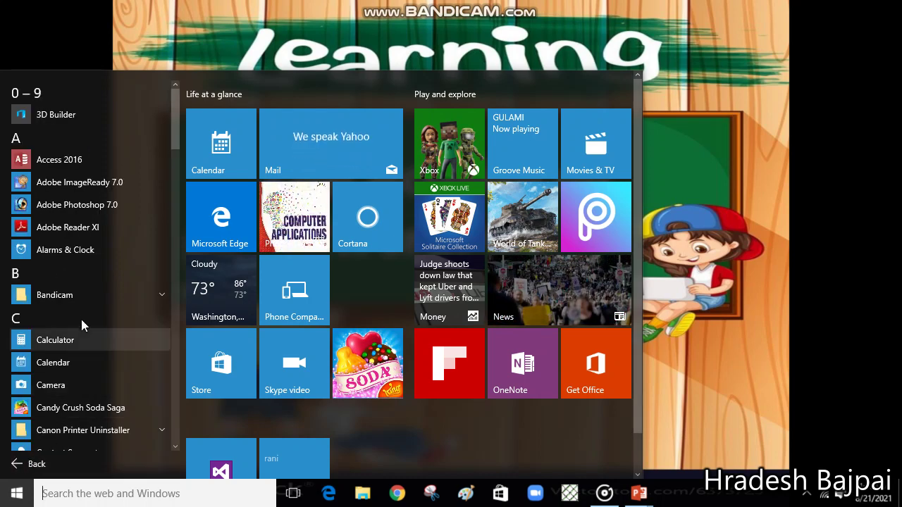
{"action": "left_click_drag", "start_coordinate": [178, 110], "coordinate": [194, 376]}
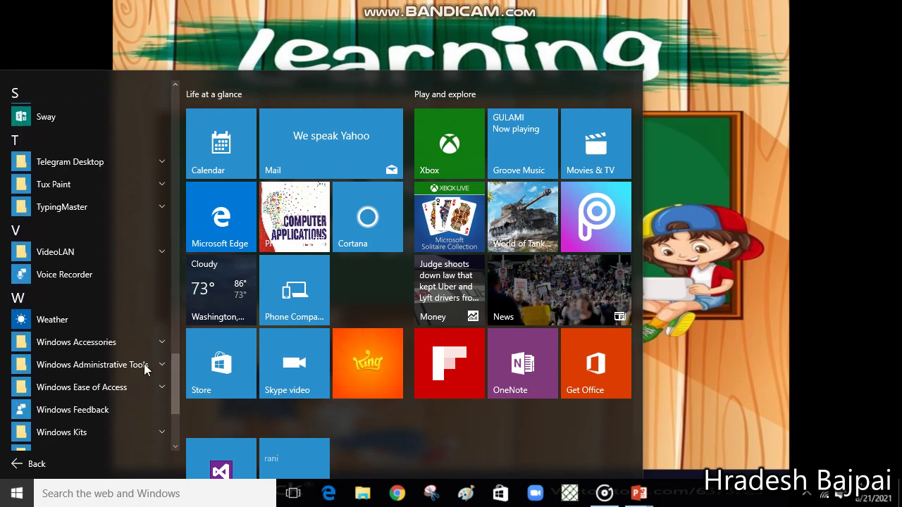
{"action": "left_click", "coordinate": [109, 343]}
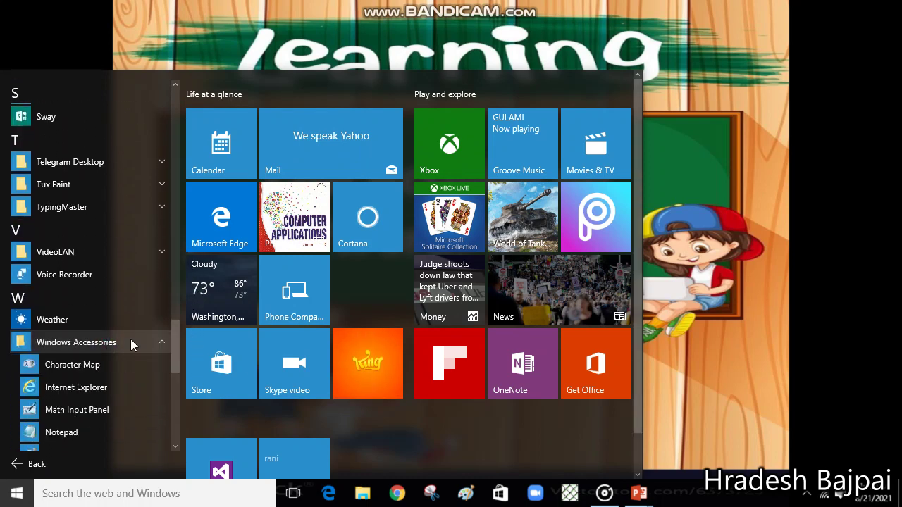
{"action": "left_click_drag", "start_coordinate": [179, 344], "coordinate": [180, 384]}
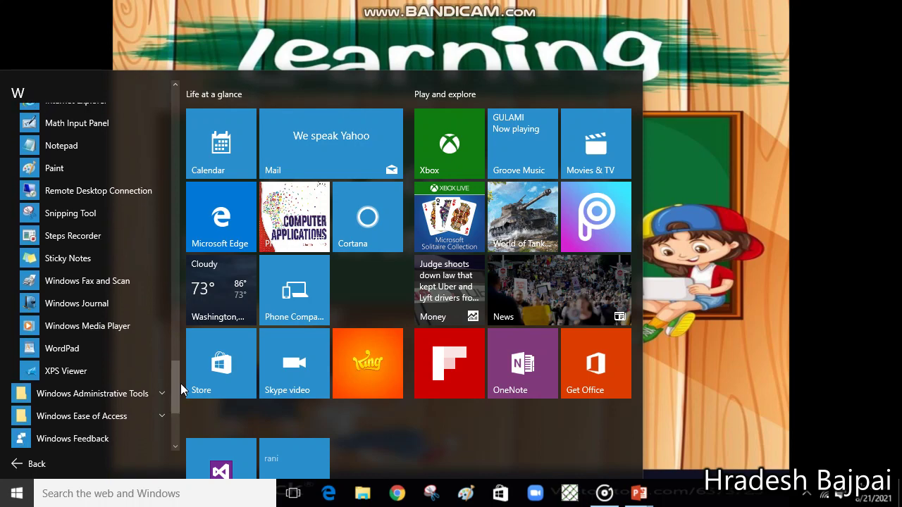
{"action": "left_click", "coordinate": [64, 348]}
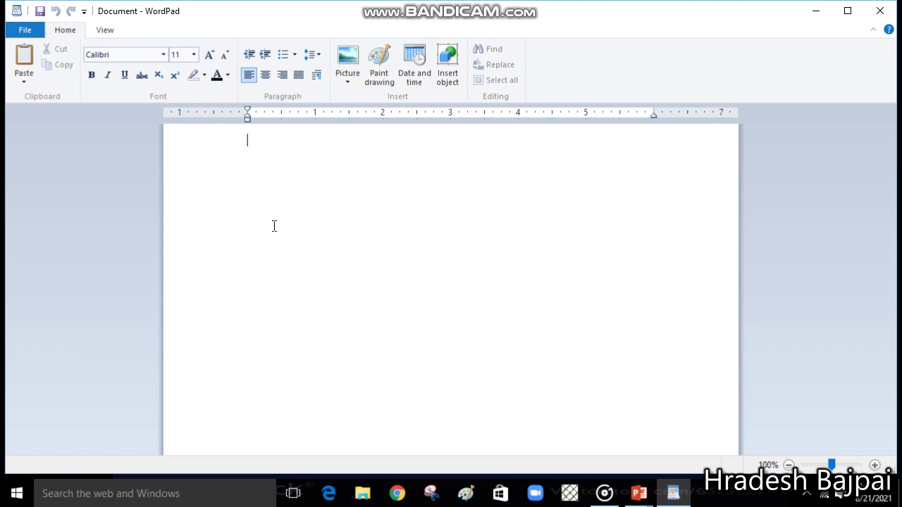
Leave an empty first line, type 'Hello' on the second line, and select that line.
{"action": "key", "text": "Return"}
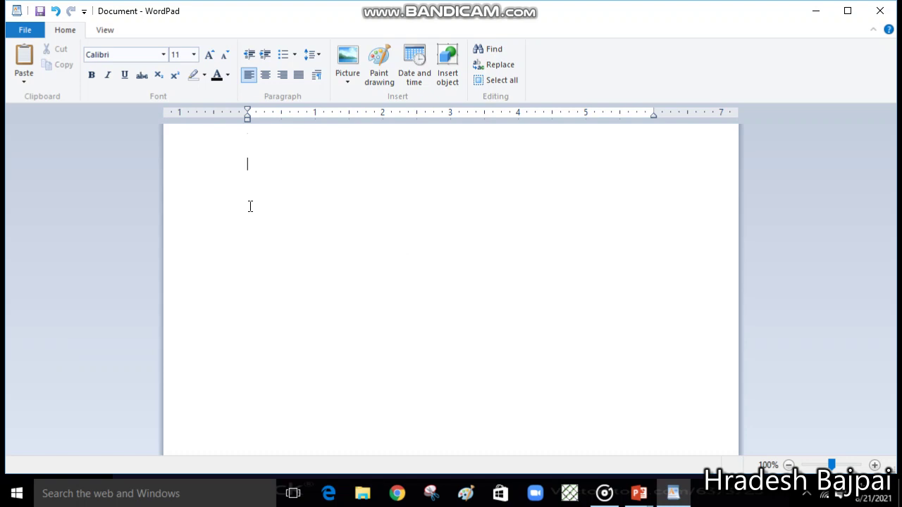
{"action": "type", "text": "Hello"}
{"action": "type", "text": "aaaa"}
{"action": "key", "text": "BackSpace"}
{"action": "key", "text": "BackSpace"}
{"action": "key", "text": "BackSpace"}
{"action": "key", "text": "BackSpace"}
{"action": "triple_click", "coordinate": [241, 169]}
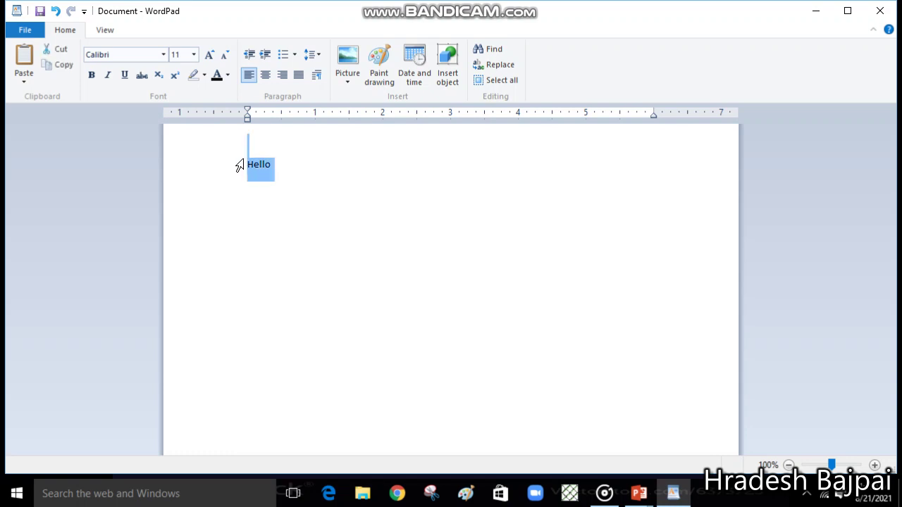
Make 'Hello' 26-point vibrant blue and continue with 'everyone,' after it.
{"action": "left_click", "coordinate": [194, 54]}
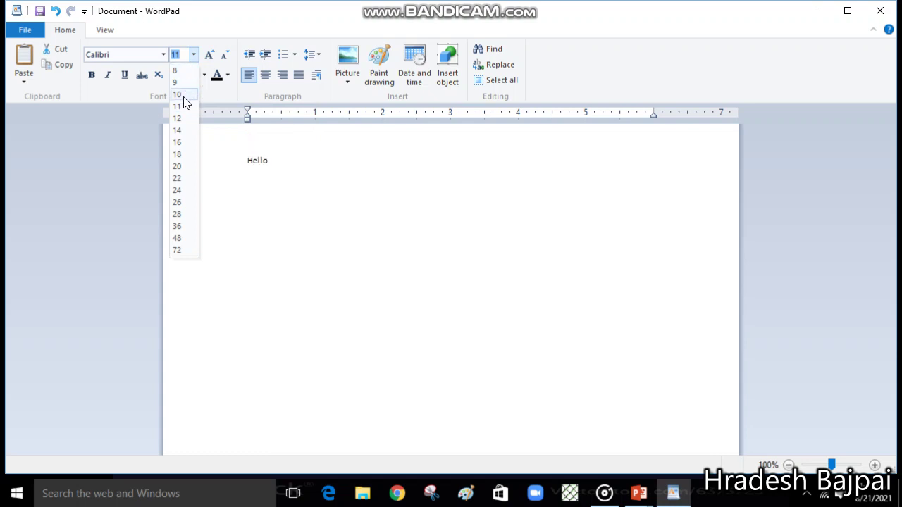
{"action": "left_click", "coordinate": [178, 203]}
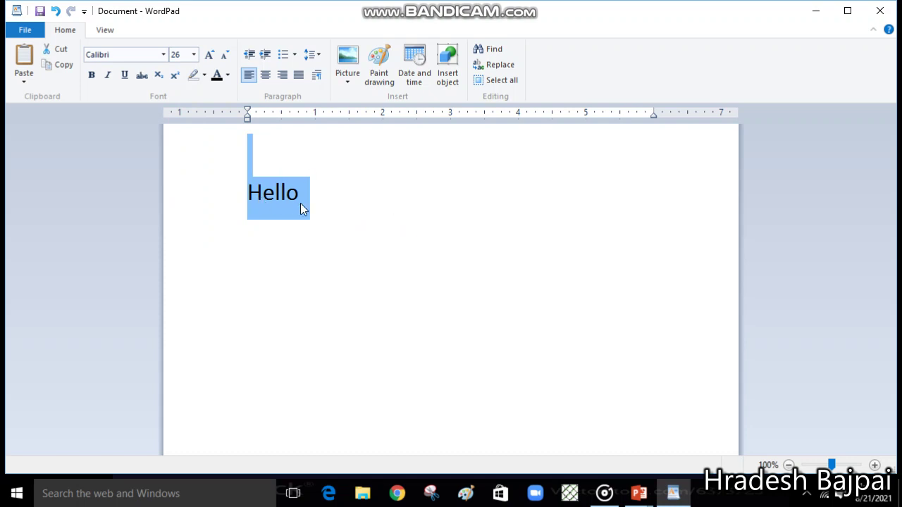
{"action": "left_click", "coordinate": [228, 76]}
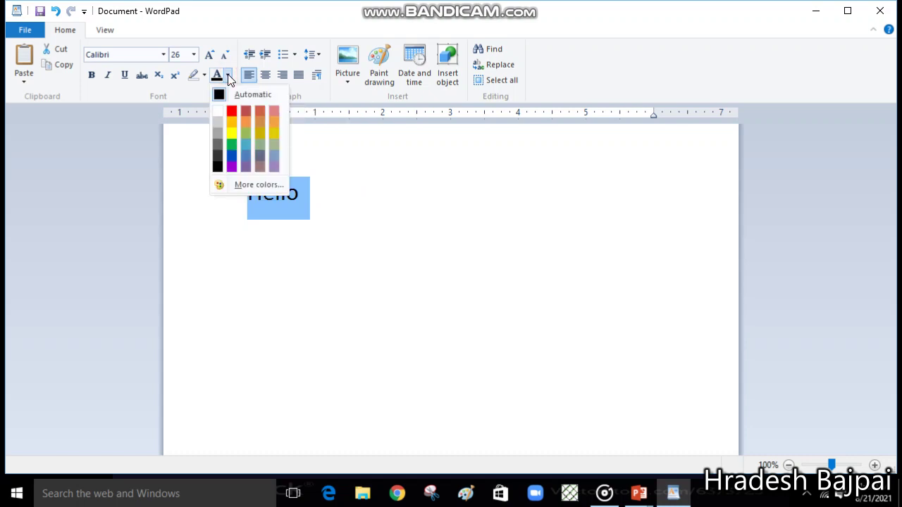
{"action": "left_click", "coordinate": [232, 157]}
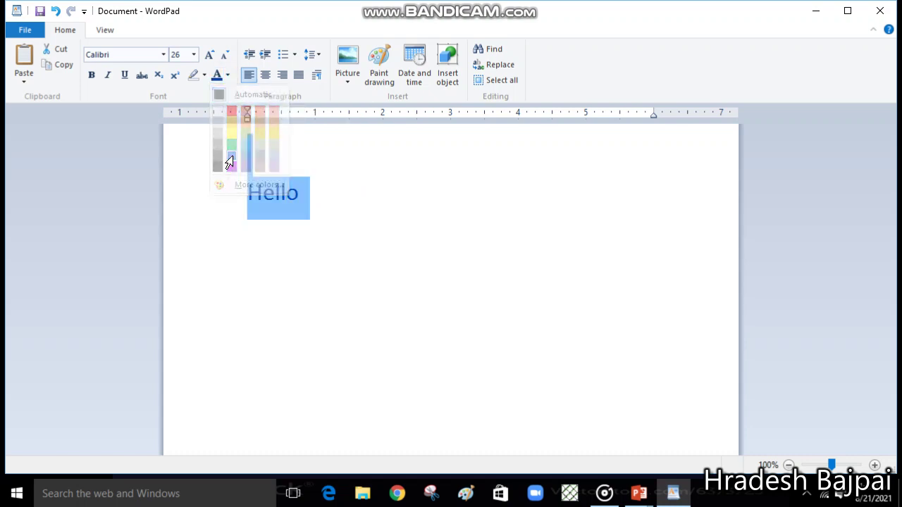
{"action": "left_click", "coordinate": [300, 193]}
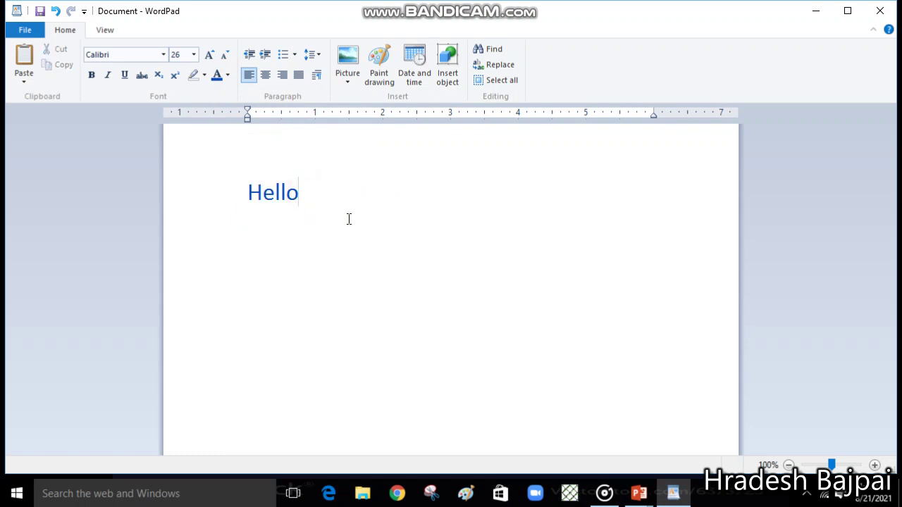
{"action": "type", "text": "every"}
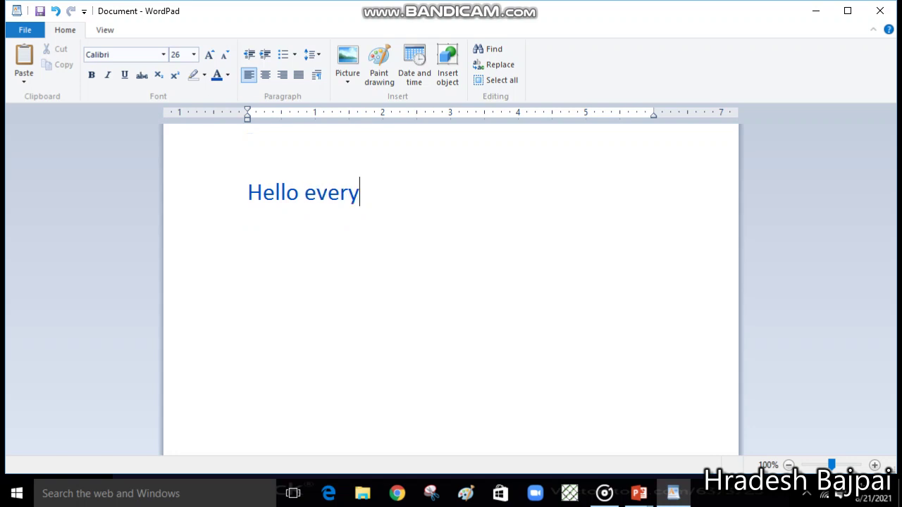
{"action": "type", "text": "one,"}
Add a line introducing the writer by name, then 'I study in BEHS Sumati Academy.'.
{"action": "key", "text": "Return"}
{"action": "type", "text": "I an"}
{"action": "key", "text": "BackSpace"}
{"action": "type", "text": "m Hradesh Tripathi."}
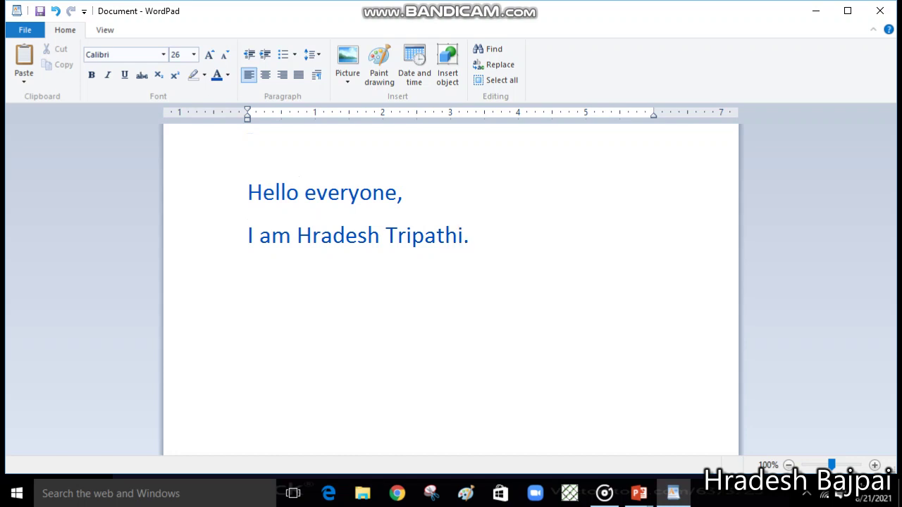
{"action": "key", "text": "Return"}
{"action": "type", "text": "I study "}
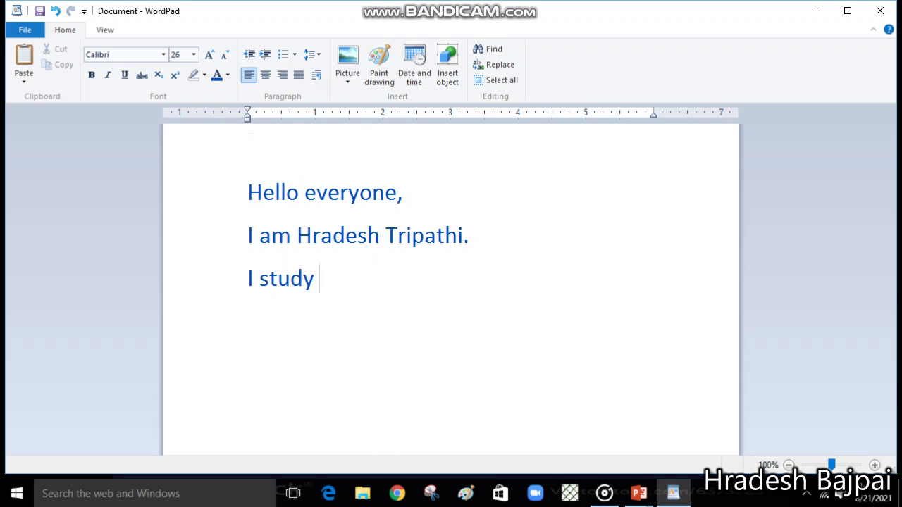
{"action": "type", "text": "in BEHS S"}
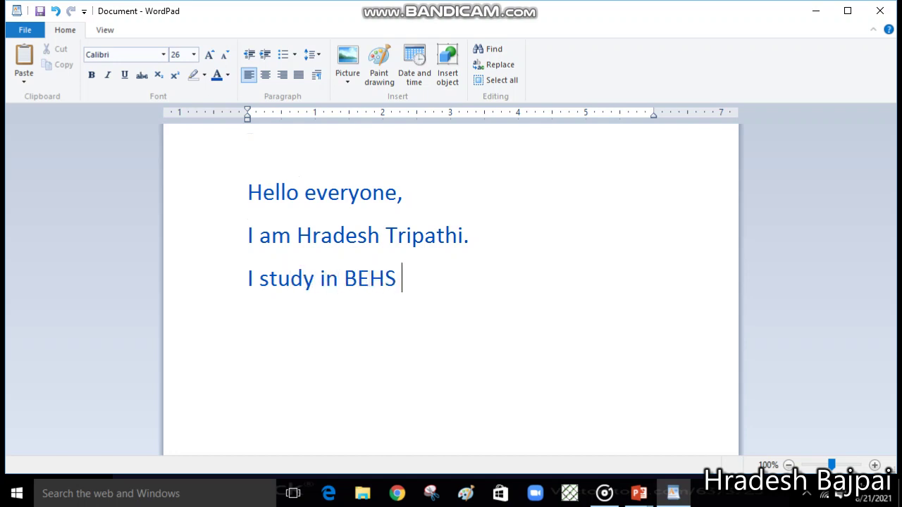
{"action": "type", "text": "Sumati"}
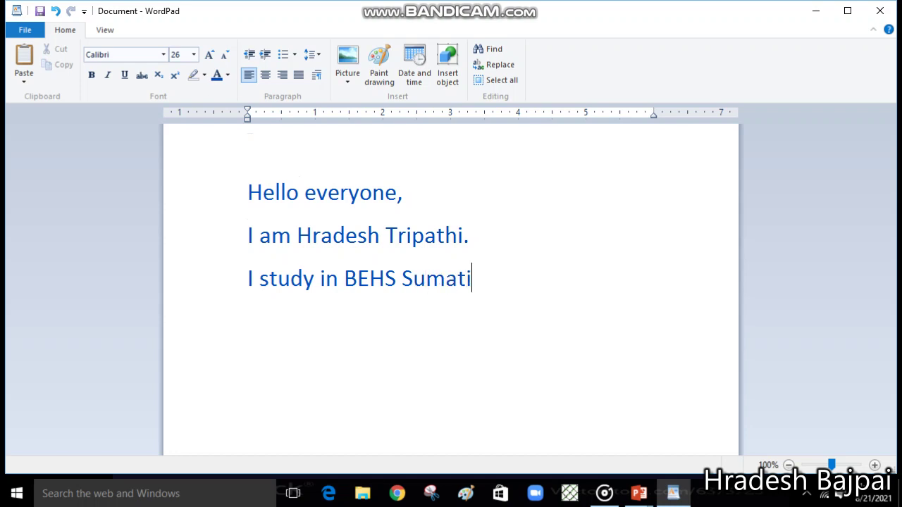
{"action": "type", "text": " Academy."}
{"action": "key", "text": "Return"}
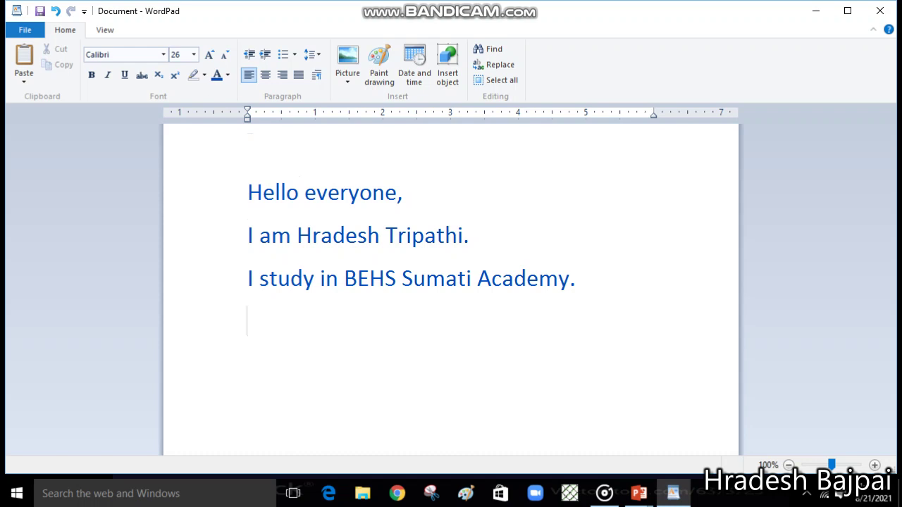
Add a sentence naming the best friend, then 'She lives in jhansi.' and an empty line.
{"action": "type", "text": "Arya is my"}
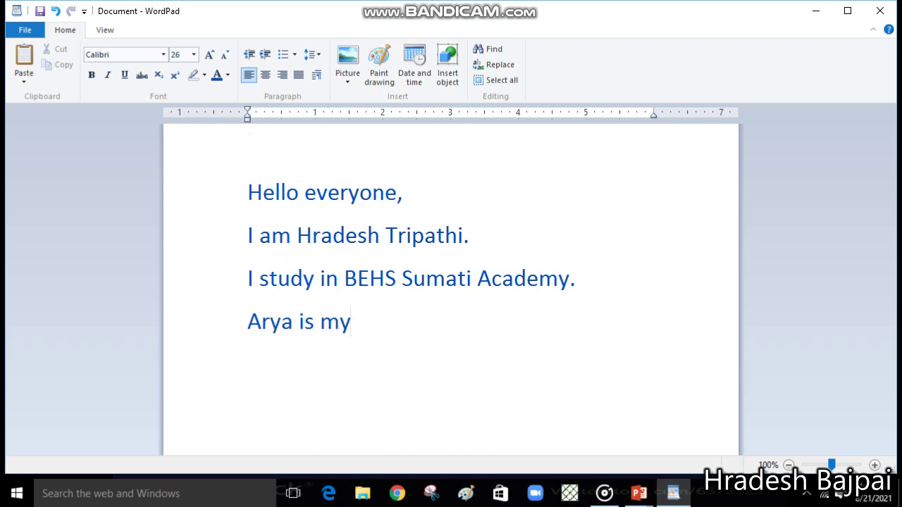
{"action": "type", "text": " best frie"}
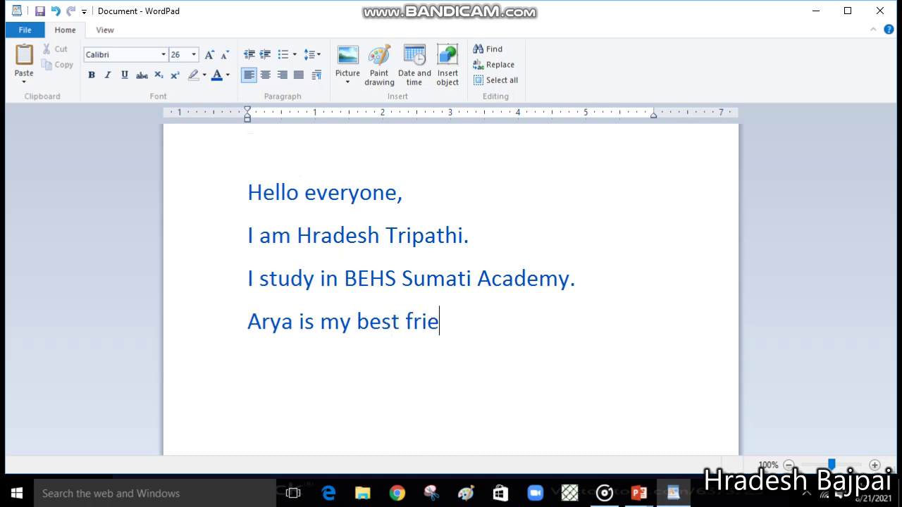
{"action": "type", "text": "nd."}
{"action": "key", "text": "Return"}
{"action": "left_click", "coordinate": [477, 324]}
{"action": "type", "text": "She lives in "}
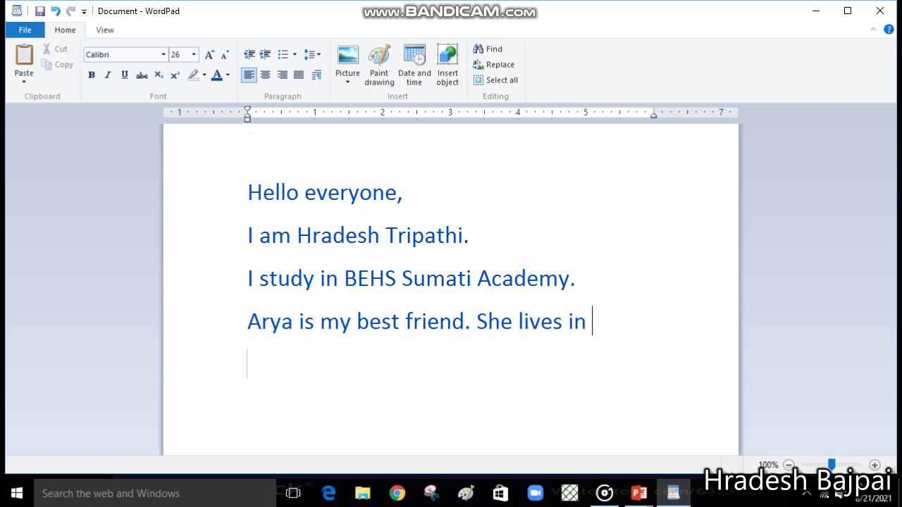
{"action": "type", "text": "jhansi"}
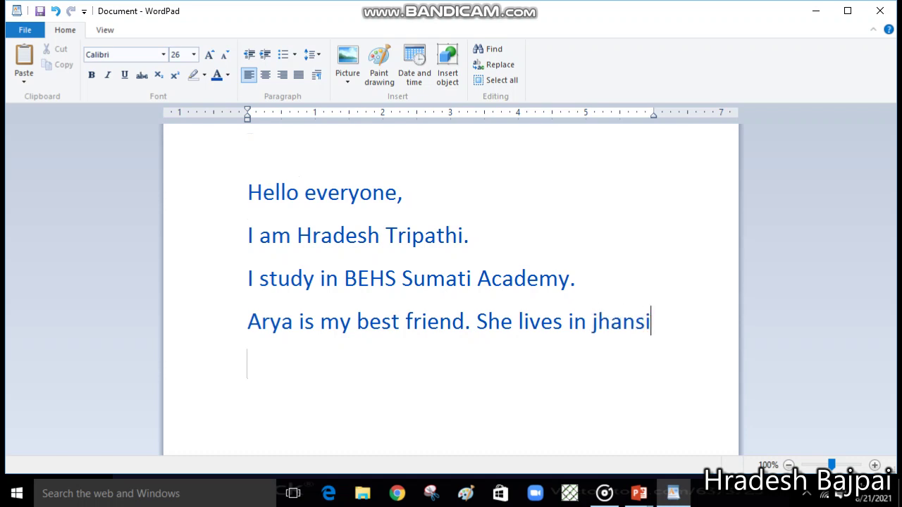
{"action": "type", "text": "."}
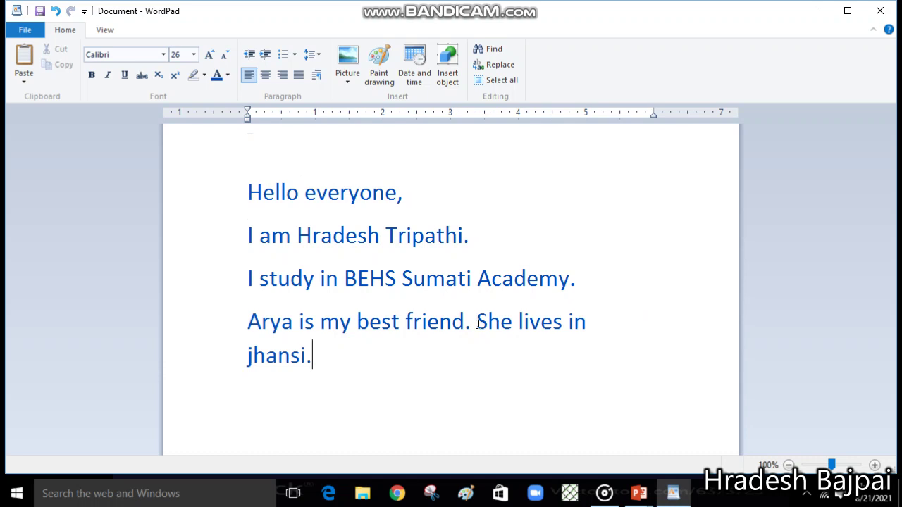
{"action": "key", "text": "Return"}
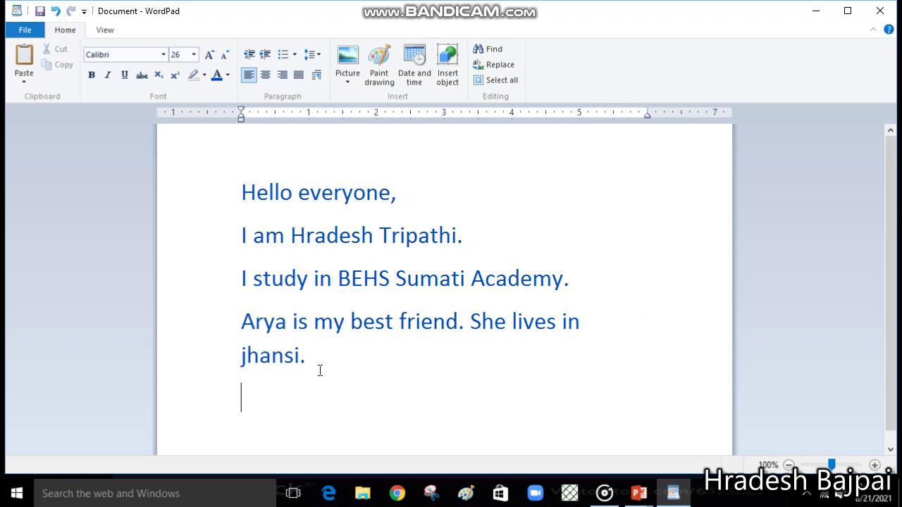
{"action": "left_click", "coordinate": [262, 379]}
Save the document as Hra.rtf in the Documents folder.
{"action": "left_click", "coordinate": [325, 375]}
{"action": "left_click", "coordinate": [294, 398]}
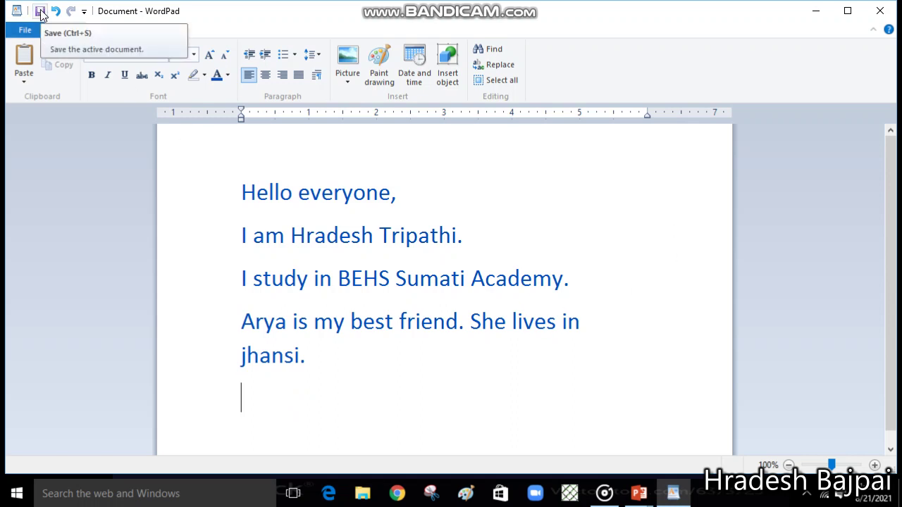
{"action": "left_click", "coordinate": [24, 31]}
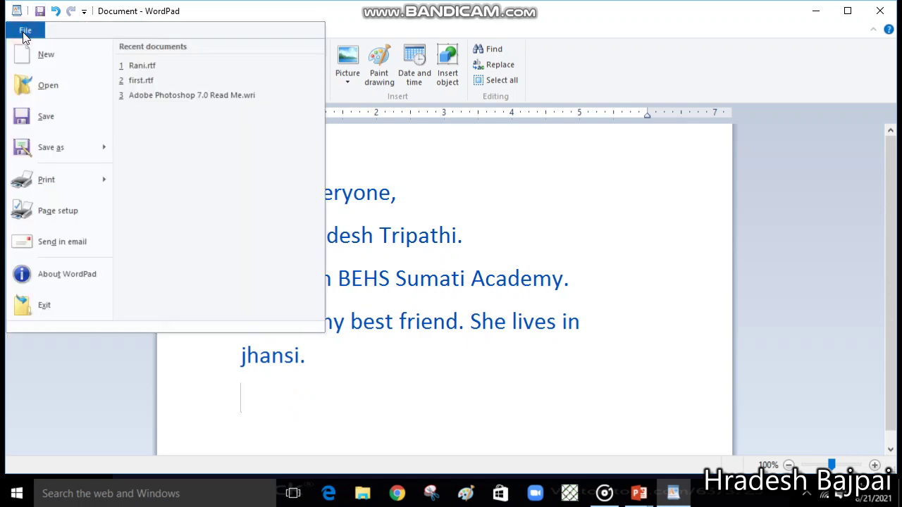
{"action": "left_click", "coordinate": [37, 146]}
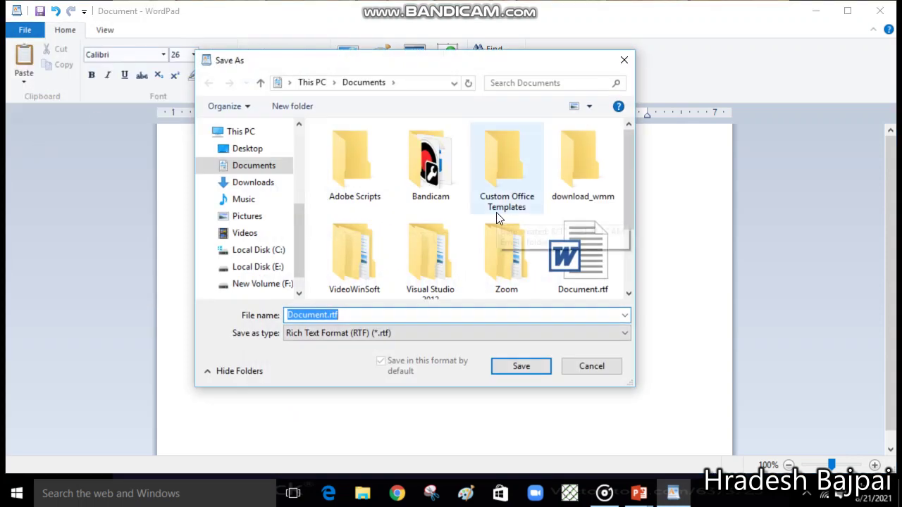
{"action": "type", "text": "Hra"}
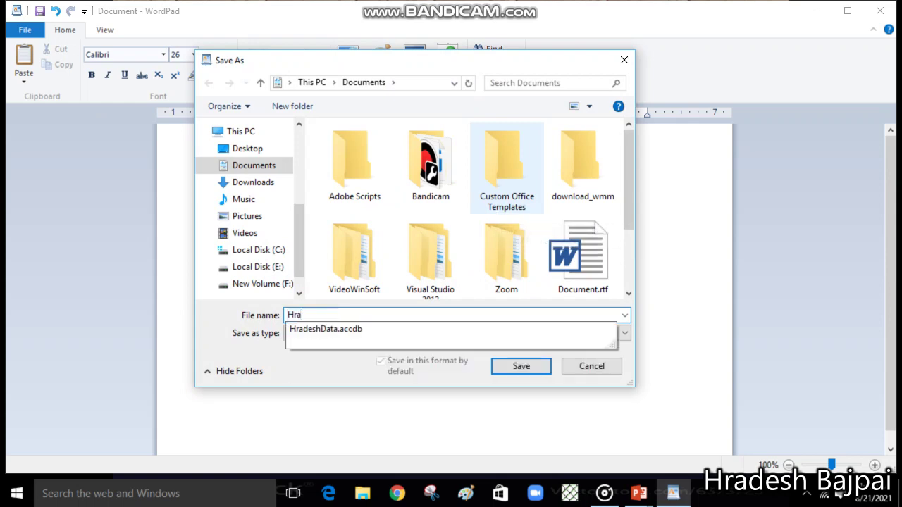
{"action": "left_click", "coordinate": [521, 365]}
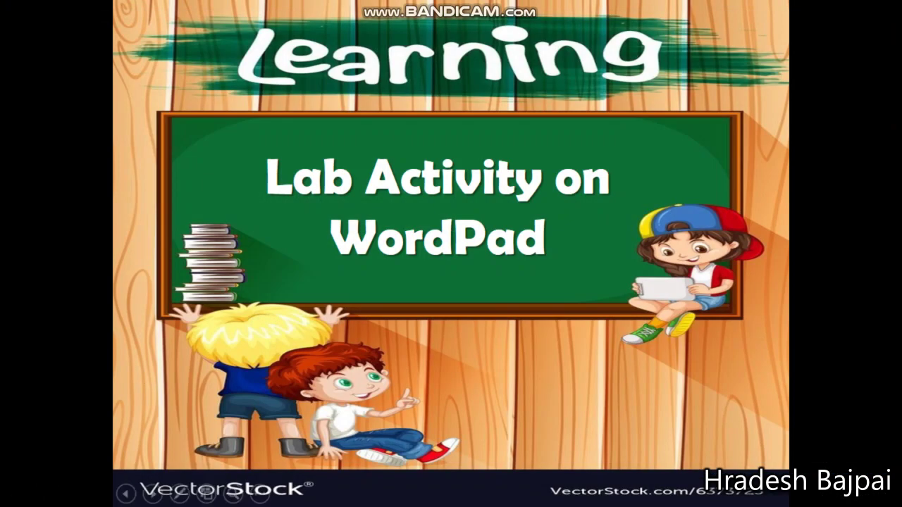
Launch a new WordPad window by searching 'word' in the Start menu.
{"action": "key", "text": "super"}
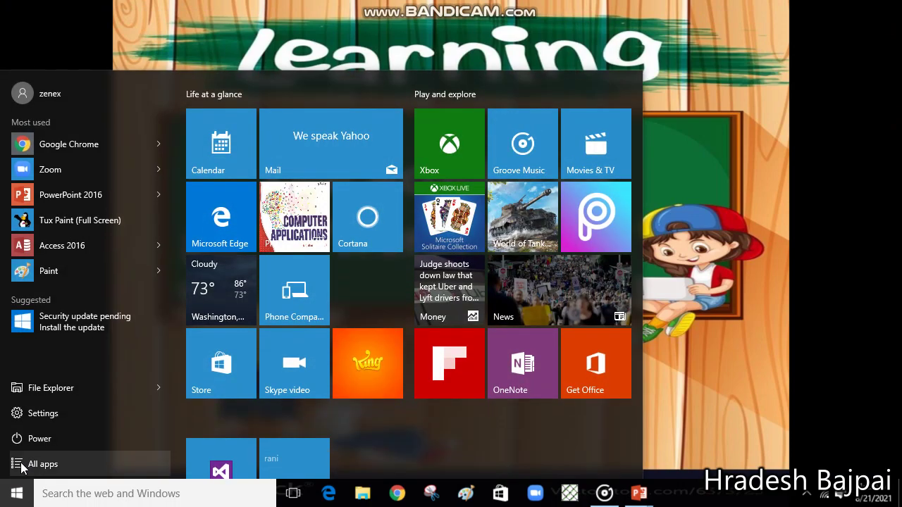
{"action": "left_click", "coordinate": [21, 465]}
{"action": "left_click_drag", "start_coordinate": [175, 136], "coordinate": [141, 423]}
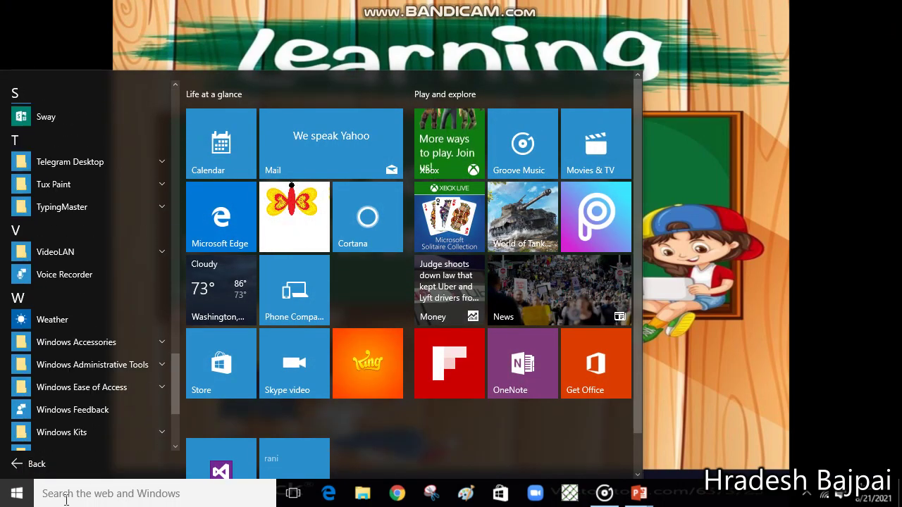
{"action": "left_click", "coordinate": [65, 501]}
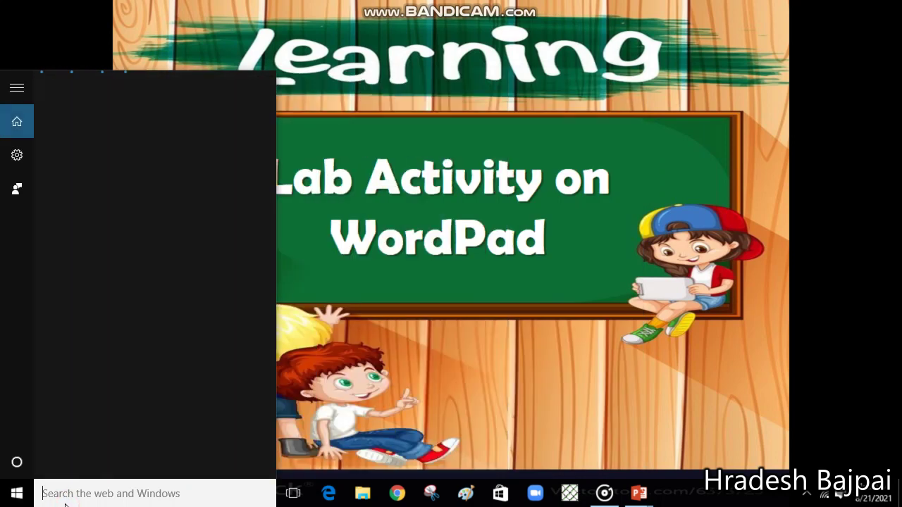
{"action": "type", "text": "word"}
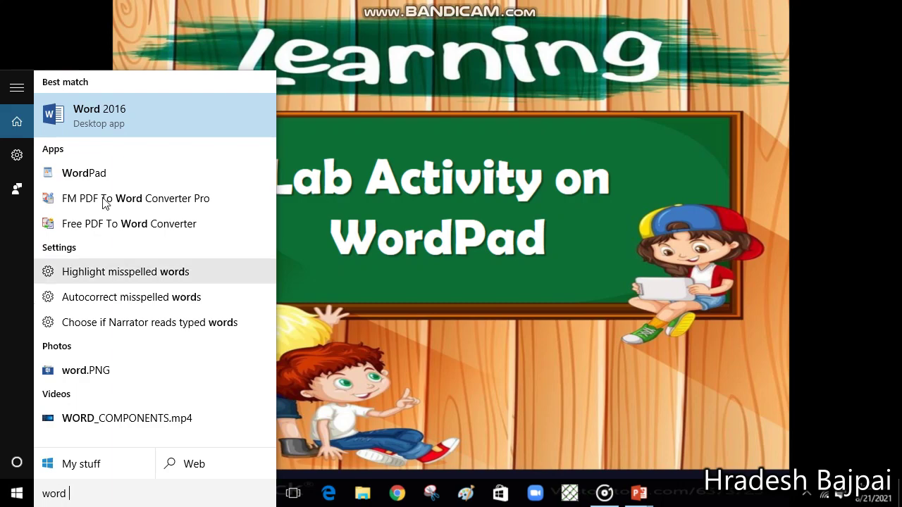
{"action": "left_click", "coordinate": [92, 178]}
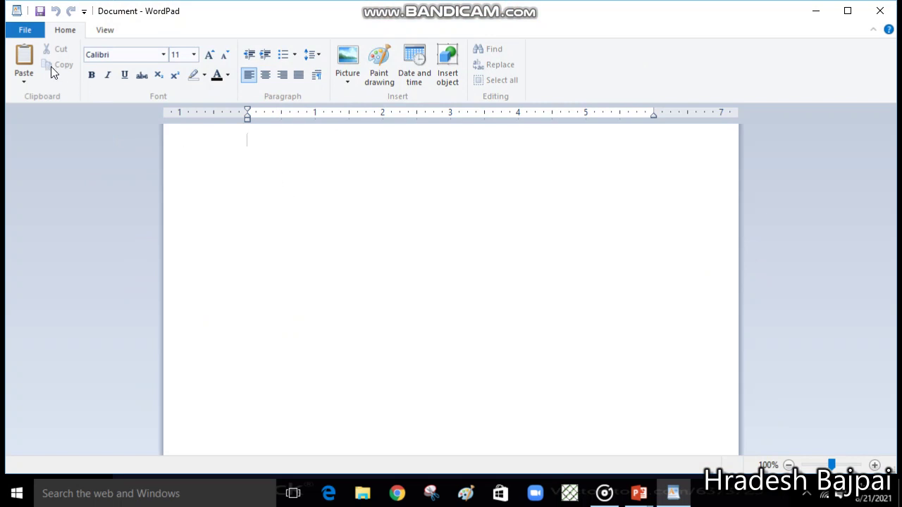
Reopen Hra.rtf from the Documents folder.
{"action": "left_click", "coordinate": [21, 31]}
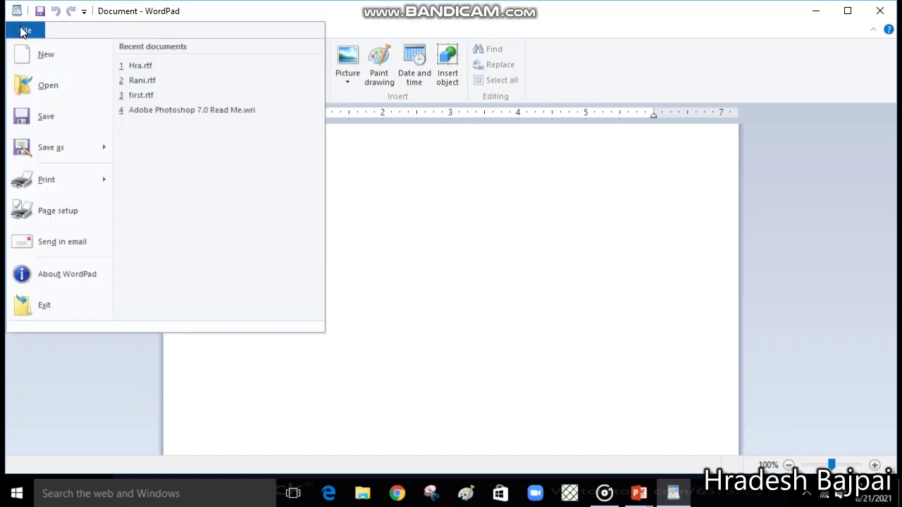
{"action": "left_click", "coordinate": [35, 91]}
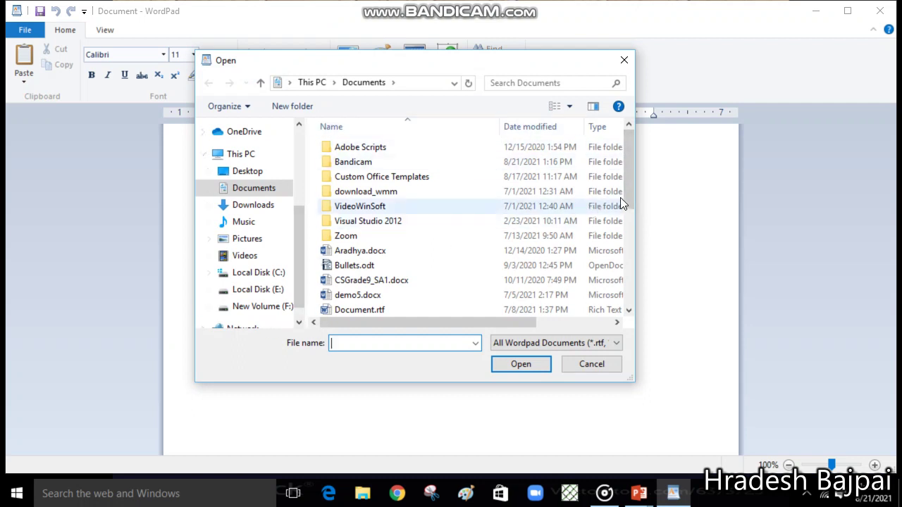
{"action": "left_click_drag", "start_coordinate": [633, 193], "coordinate": [635, 240]}
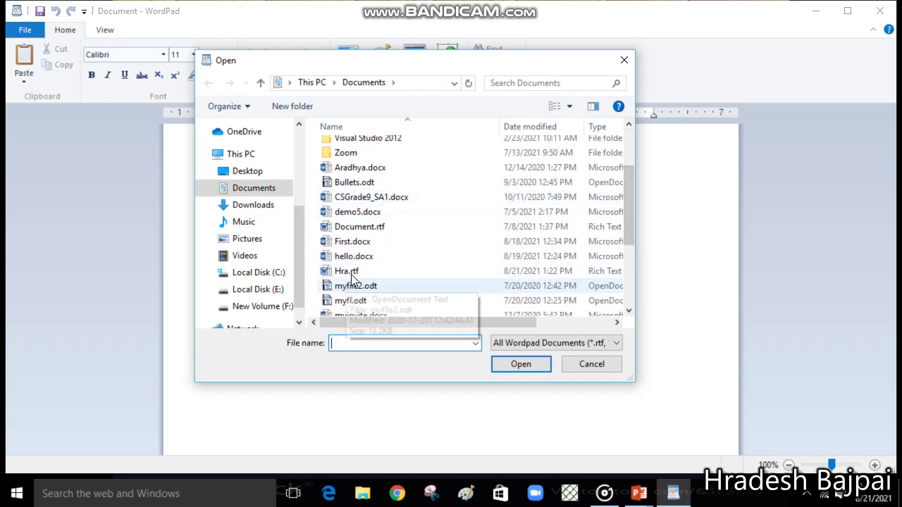
{"action": "left_click", "coordinate": [349, 272]}
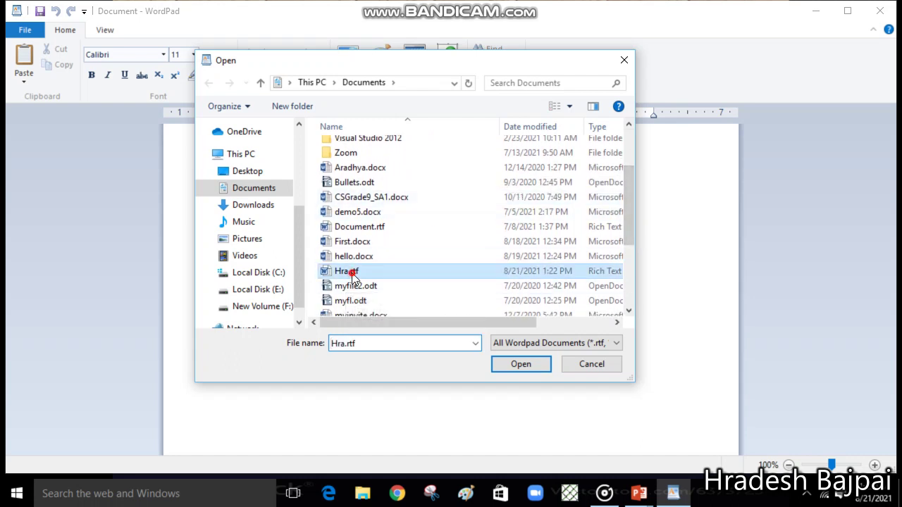
{"action": "left_click", "coordinate": [518, 365]}
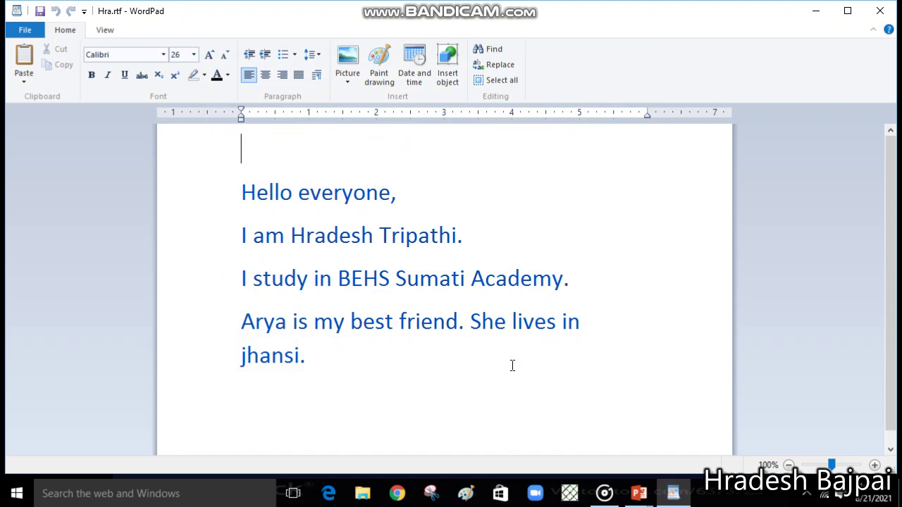
Add 'I live in Chhatarpur.' below the jhansi sentence and save Hra.rtf.
{"action": "left_click", "coordinate": [373, 366]}
{"action": "key", "text": "Return"}
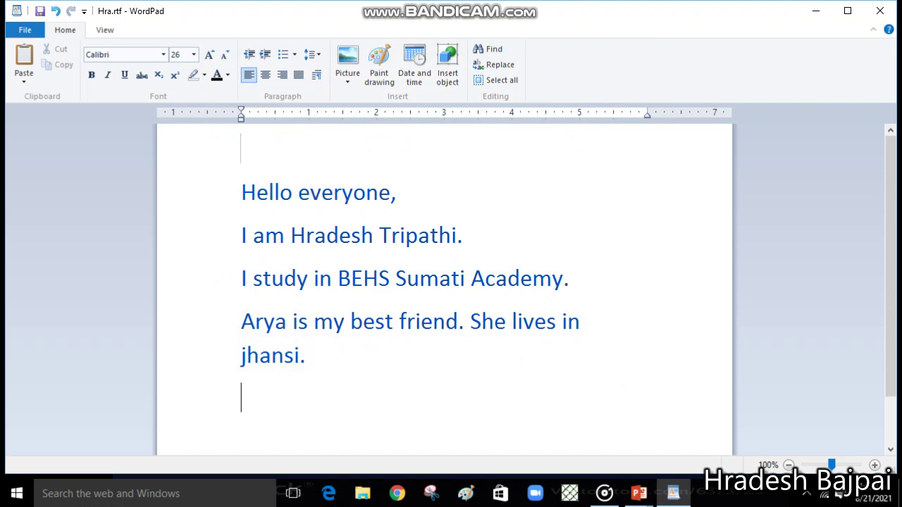
{"action": "type", "text": "I live "}
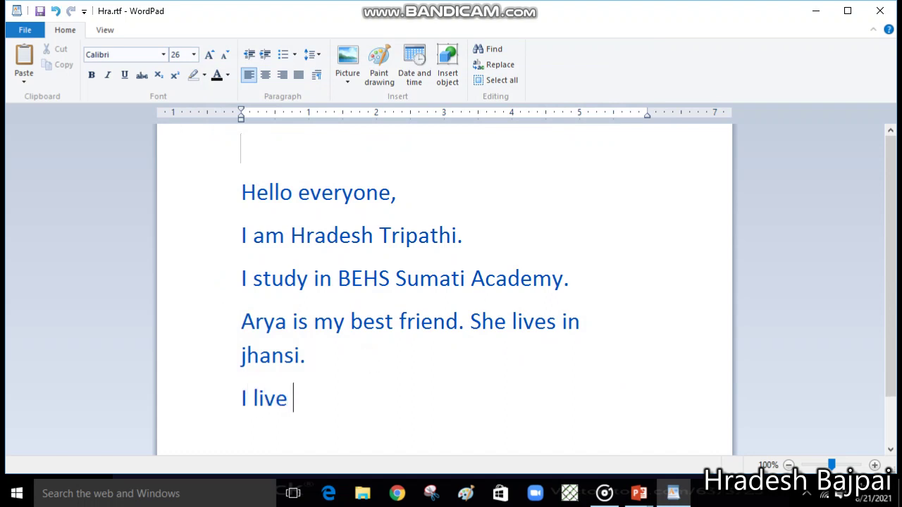
{"action": "type", "text": "Chhatar"}
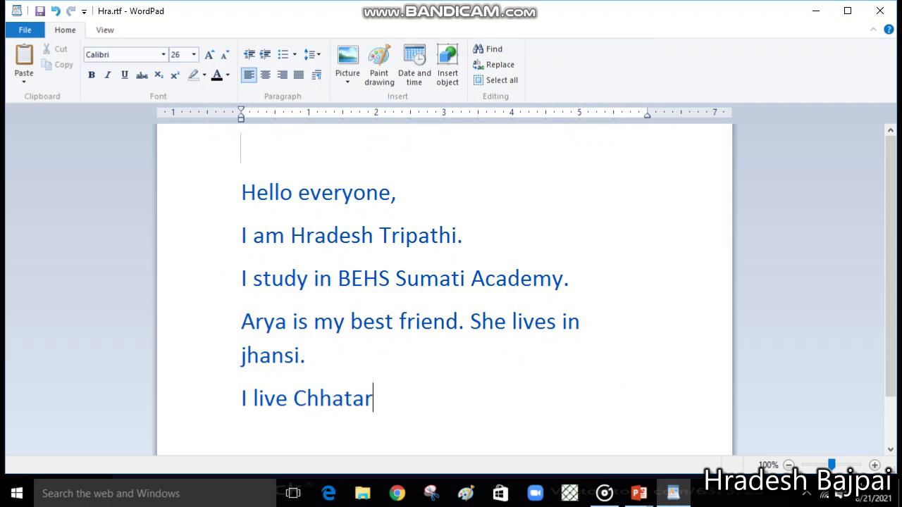
{"action": "type", "text": "pur"}
{"action": "key", "text": "Left"}
{"action": "key", "text": "Left"}
{"action": "key", "text": "Left"}
{"action": "key", "text": "Left"}
{"action": "key", "text": "Left"}
{"action": "key", "text": "Left"}
{"action": "key", "text": "Left"}
{"action": "key", "text": "Left"}
{"action": "key", "text": "Left"}
{"action": "key", "text": "Left"}
{"action": "type", "text": "in"}
{"action": "key", "text": "Right"}
{"action": "key", "text": "Right"}
{"action": "key", "text": "Right"}
{"action": "key", "text": "Right"}
{"action": "key", "text": "Right"}
{"action": "key", "text": "Right"}
{"action": "key", "text": "Right"}
{"action": "key", "text": "Right"}
{"action": "key", "text": "Right"}
{"action": "key", "text": "Right"}
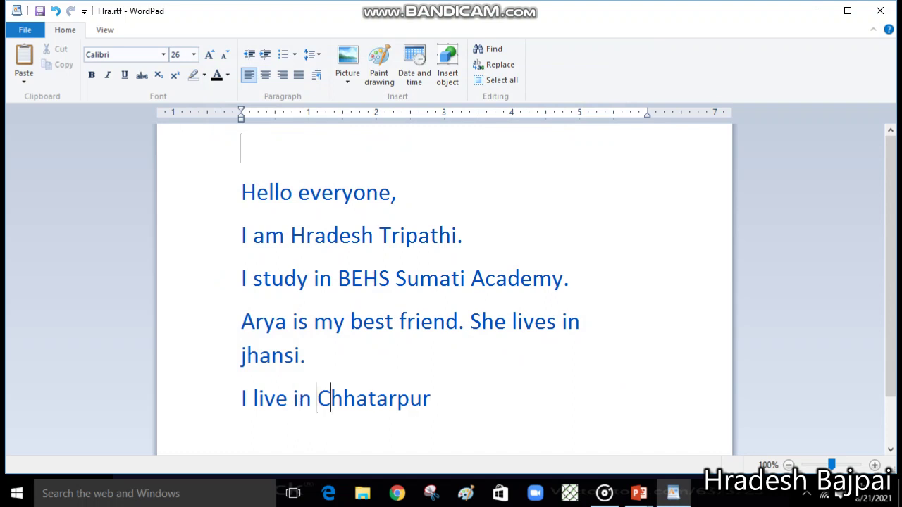
{"action": "type", "text": "."}
{"action": "key", "text": "Return"}
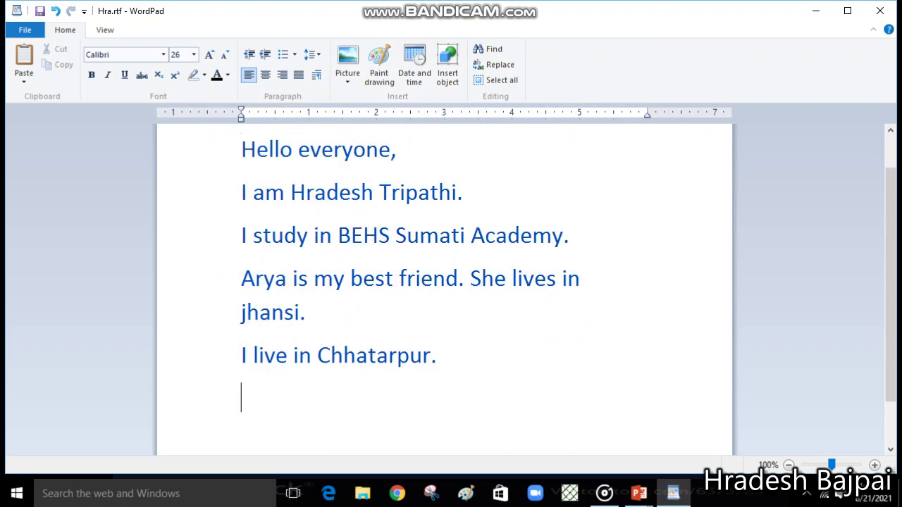
{"action": "left_click", "coordinate": [38, 11]}
{"action": "left_click", "coordinate": [38, 12]}
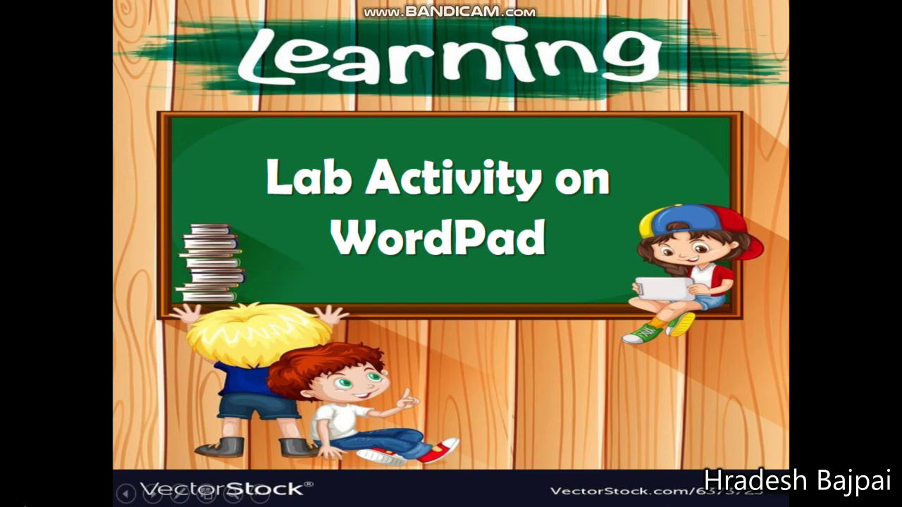
Launch WordPad by searching 'word' from the Start menu.
{"action": "left_click", "coordinate": [11, 494]}
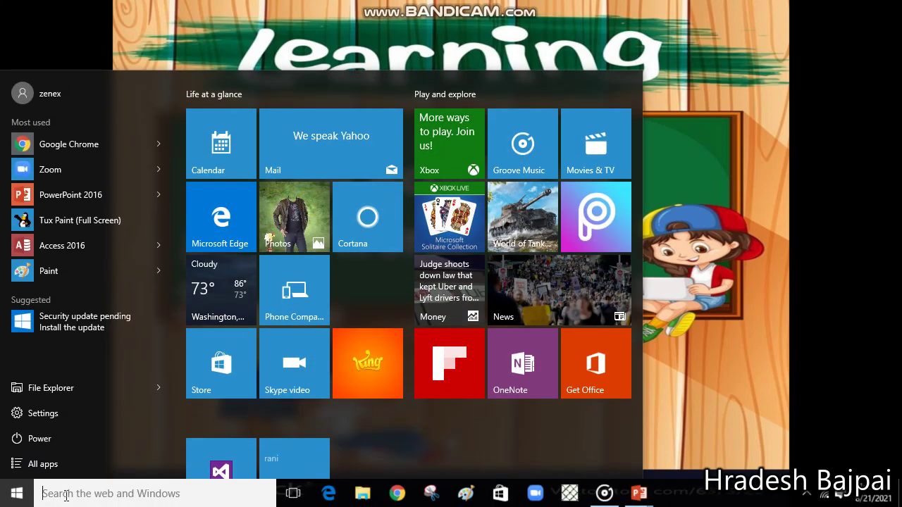
{"action": "type", "text": "word"}
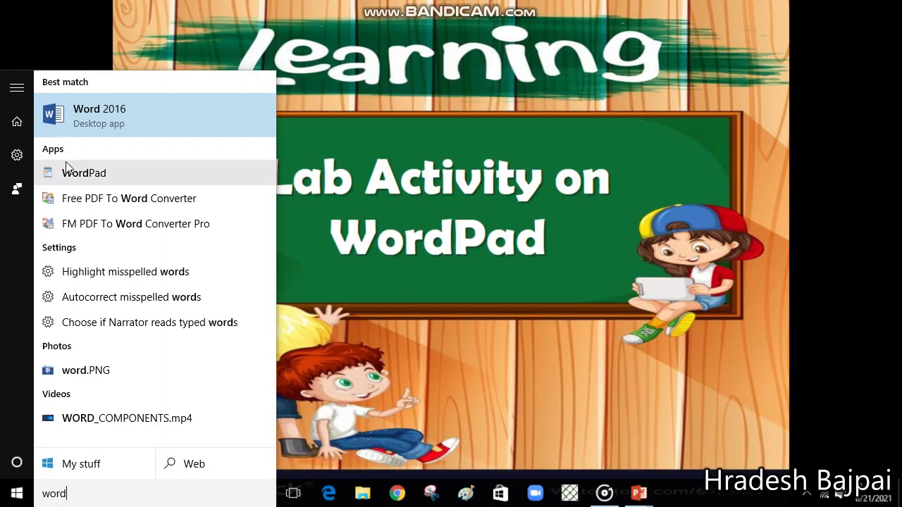
{"action": "left_click", "coordinate": [73, 177]}
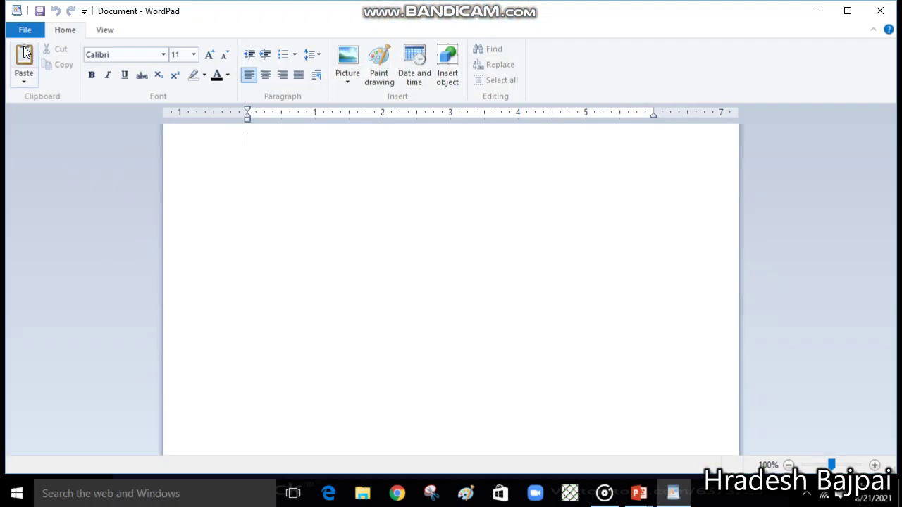
Open the saved file Hra.rtf to check the Chhatarpur line.
{"action": "left_click", "coordinate": [26, 31]}
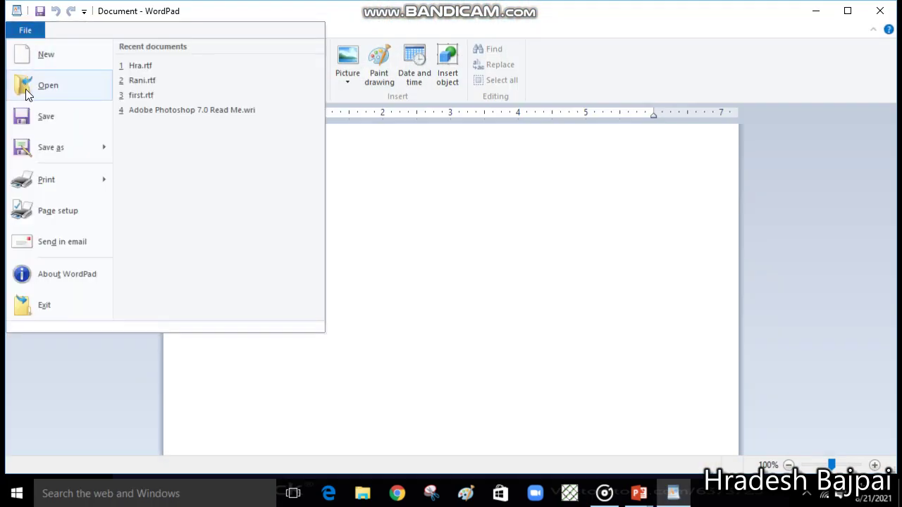
{"action": "left_click", "coordinate": [26, 88]}
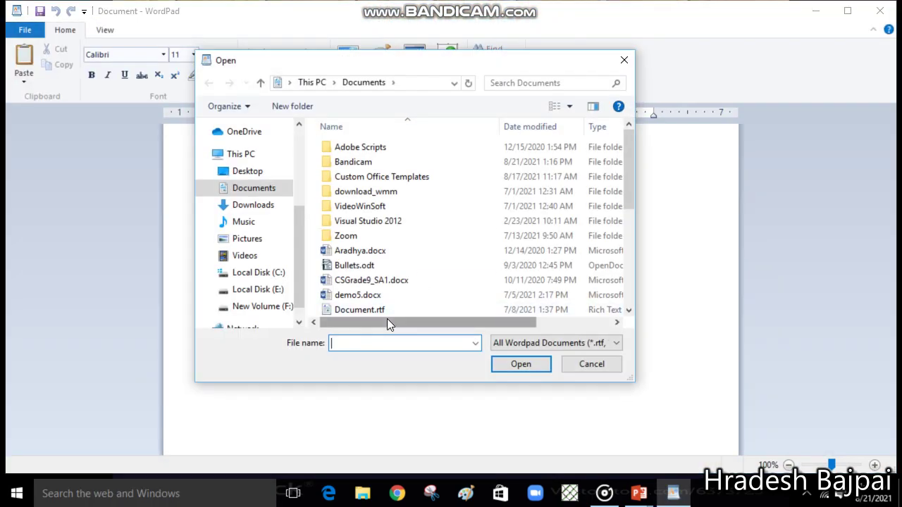
{"action": "type", "text": "hr"}
{"action": "left_click", "coordinate": [371, 356]}
{"action": "left_click", "coordinate": [511, 367]}
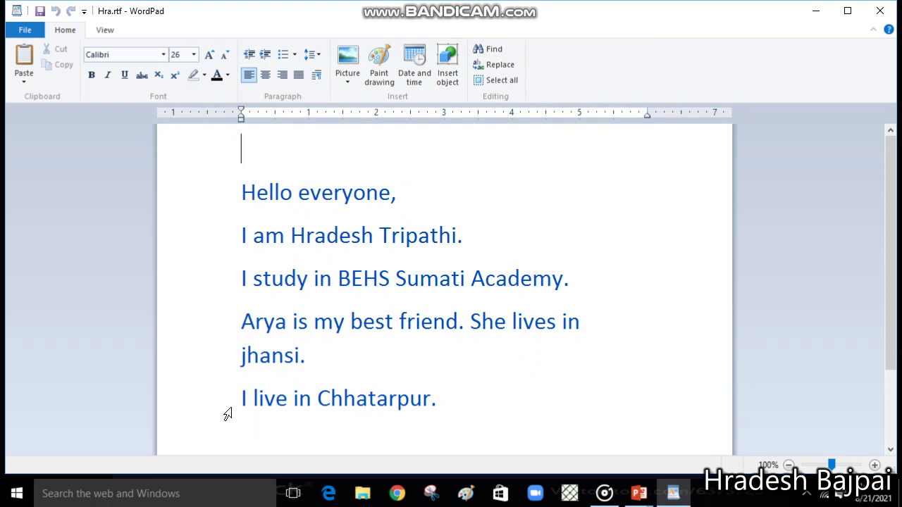
{"action": "left_click", "coordinate": [231, 398]}
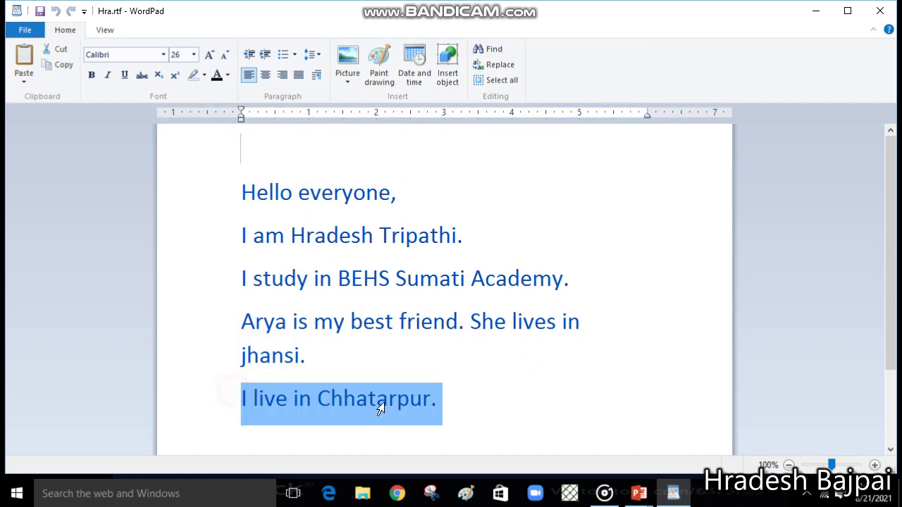
{"action": "left_click", "coordinate": [526, 387]}
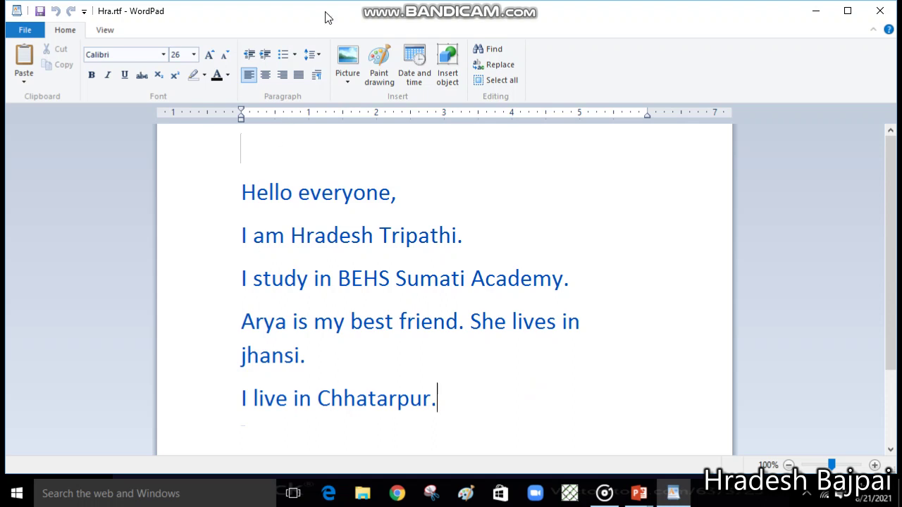
{"action": "mouse_move", "coordinate": [476, 4]}
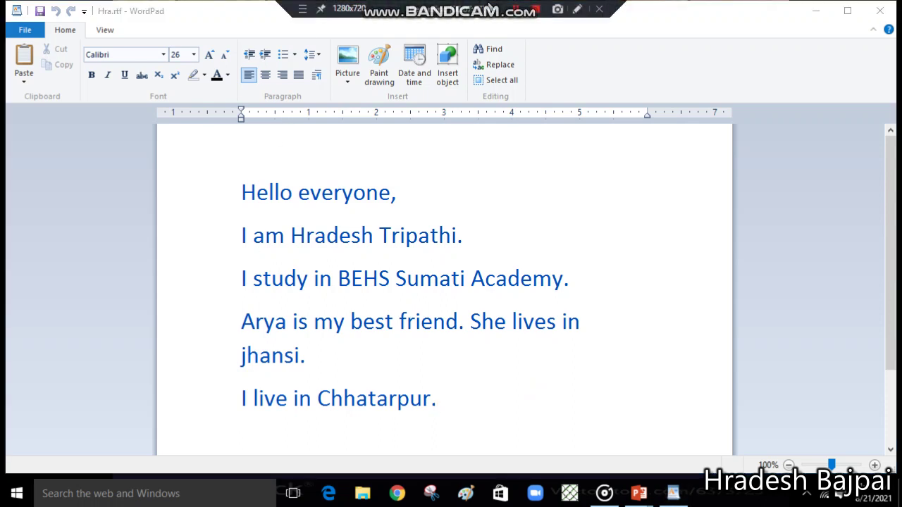